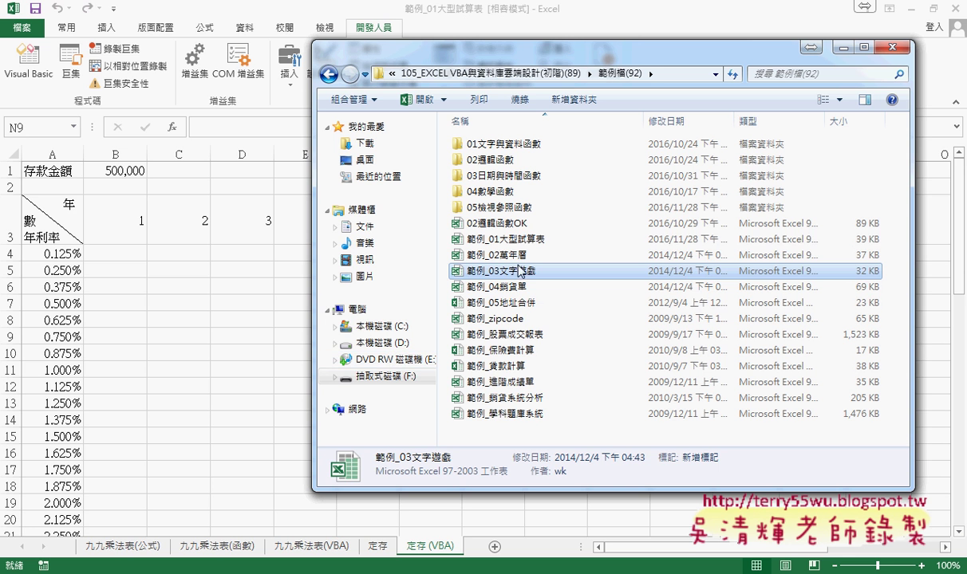
Point out the 範例_01大型試算表 and 範例_05地址合併 workbooks, then return to Excel.
{"action": "left_click", "coordinate": [529, 242]}
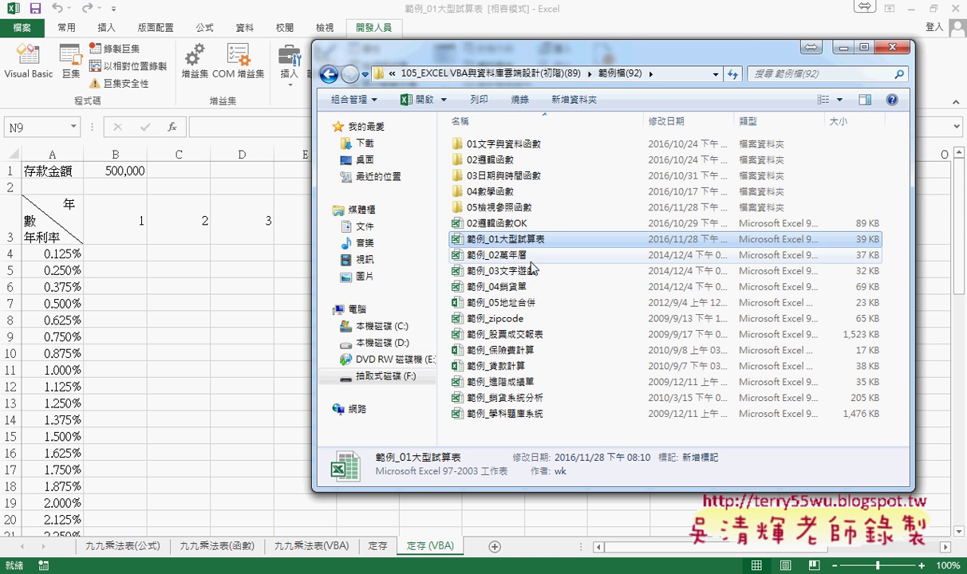
{"action": "left_click", "coordinate": [525, 305]}
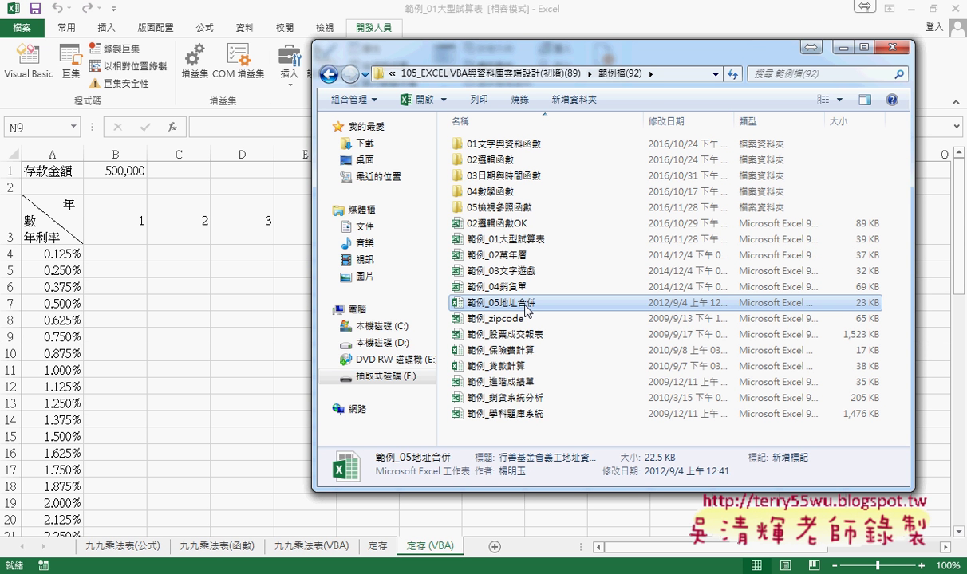
{"action": "left_click", "coordinate": [127, 255]}
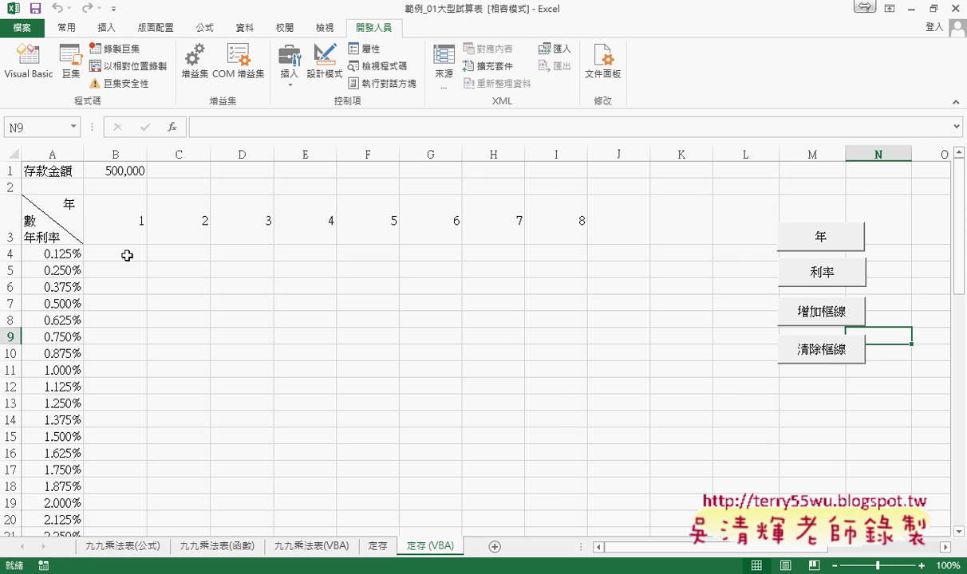
Set the table to 5 years, then test adding and clearing the red borders.
{"action": "left_click", "coordinate": [808, 252]}
{"action": "type", "text": "5"}
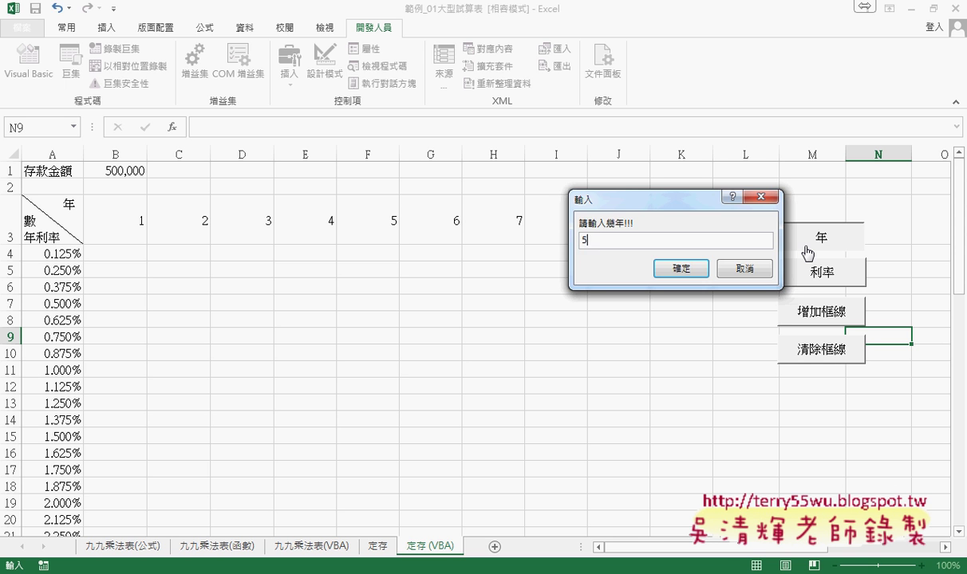
{"action": "key", "text": "Return"}
{"action": "left_click", "coordinate": [835, 318]}
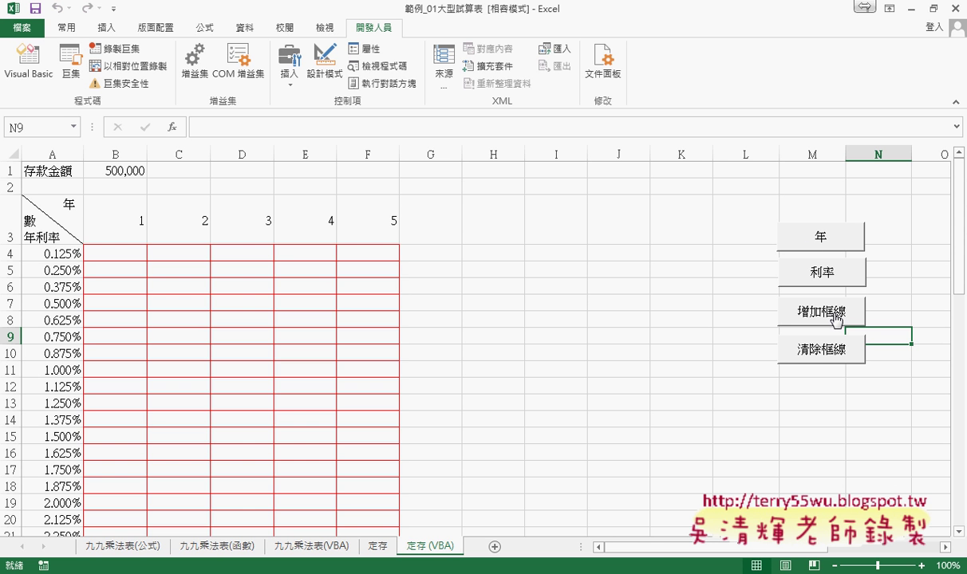
{"action": "left_click", "coordinate": [824, 351]}
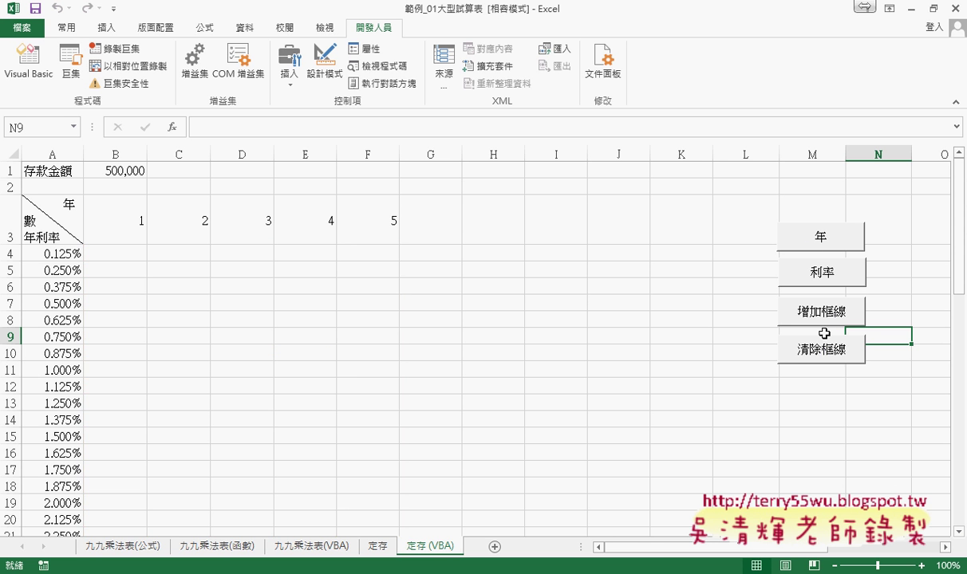
Change to 8 years, add and clear the borders, then re-apply red borders to the grid.
{"action": "left_click", "coordinate": [824, 240]}
{"action": "type", "text": "8"}
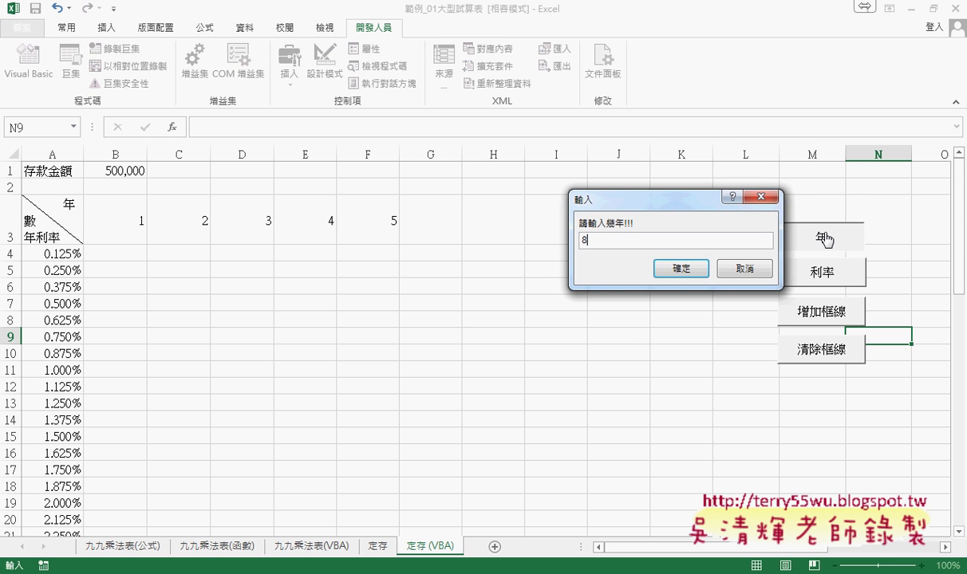
{"action": "key", "text": "Return"}
{"action": "left_click", "coordinate": [812, 321]}
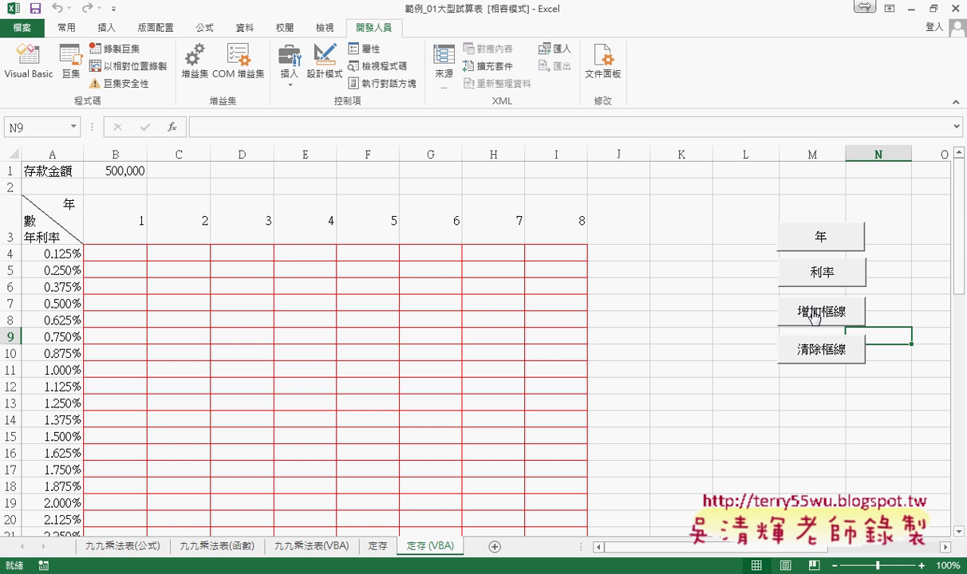
{"action": "left_click", "coordinate": [815, 355]}
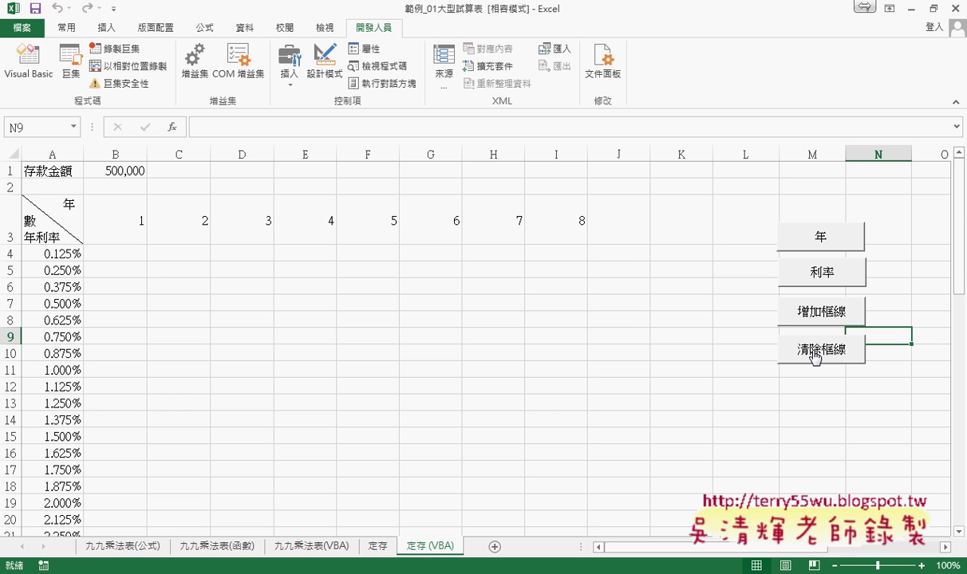
{"action": "left_click", "coordinate": [819, 317]}
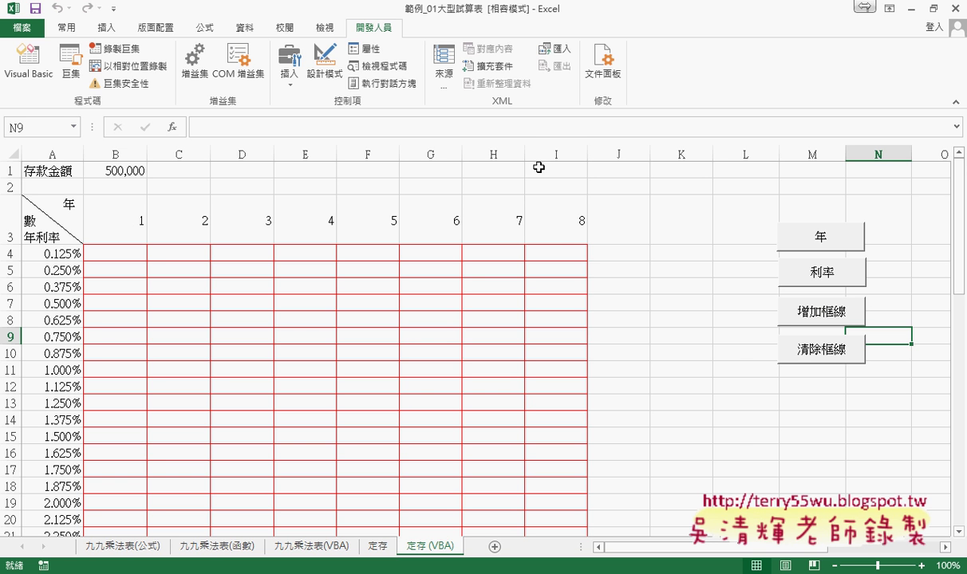
Select column I, row 27 and cell I27 to check the grid's last year and rate.
{"action": "left_click", "coordinate": [558, 150]}
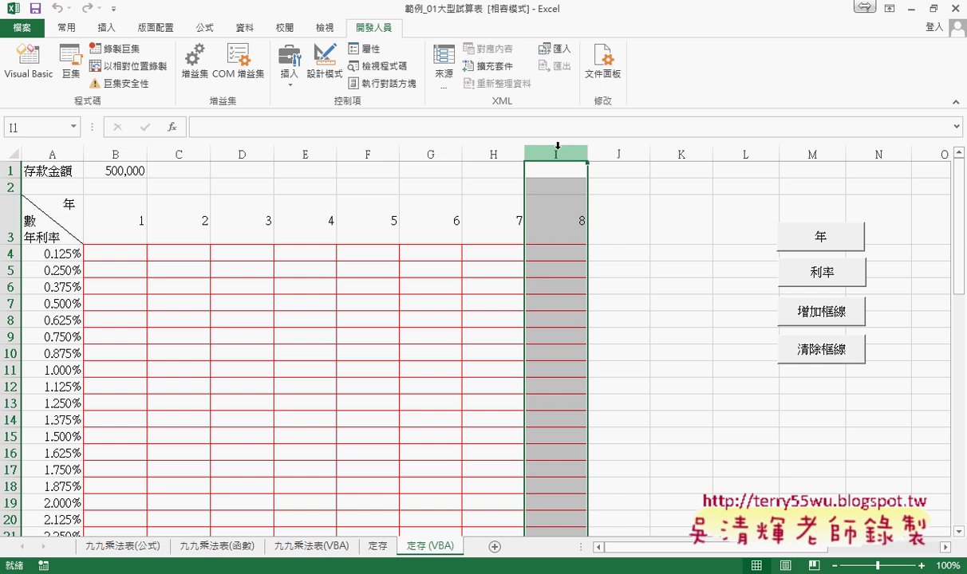
{"action": "scroll", "coordinate": [521, 282], "scroll_direction": "down", "scroll_amount": 3}
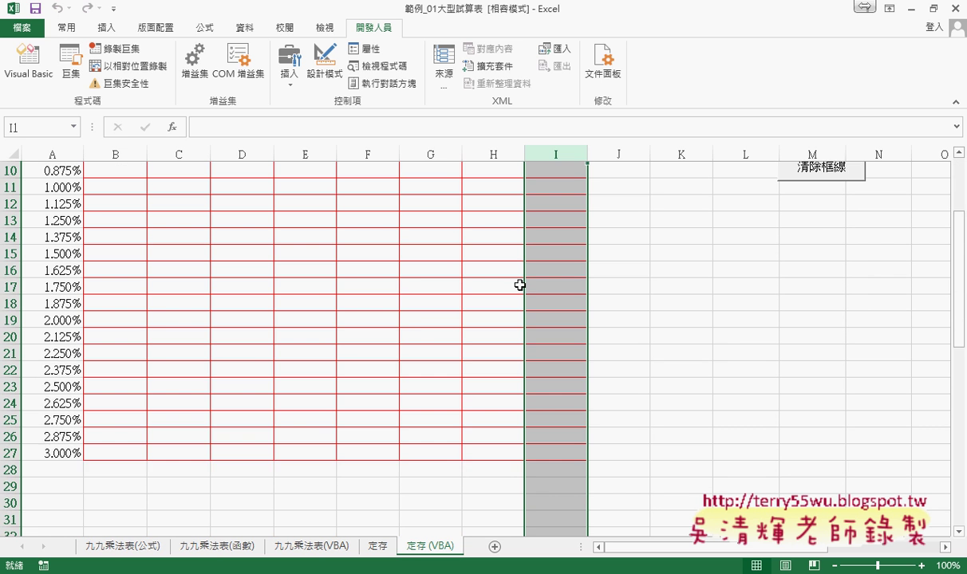
{"action": "scroll", "coordinate": [417, 324], "scroll_direction": "down", "scroll_amount": 2}
{"action": "left_click", "coordinate": [9, 354]}
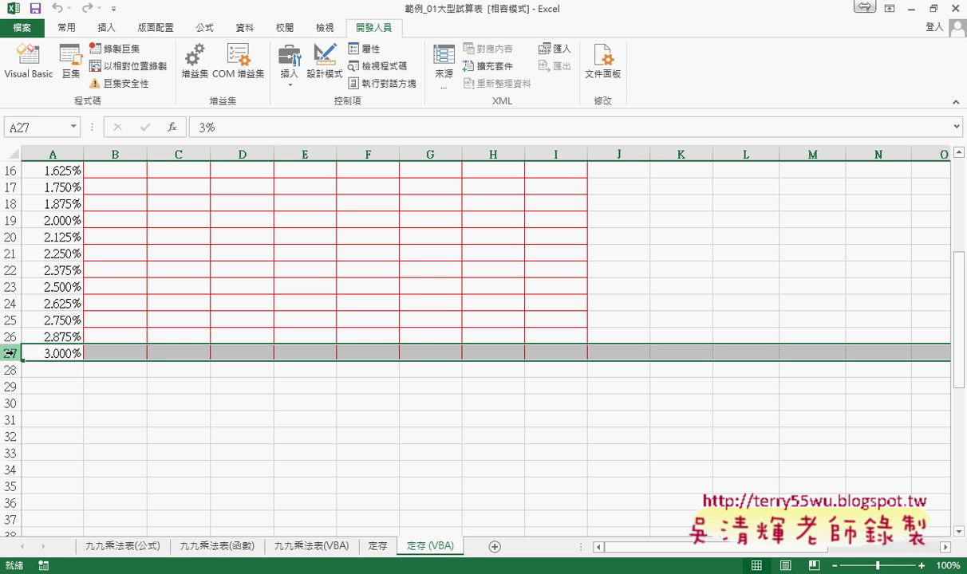
{"action": "left_click", "coordinate": [556, 355]}
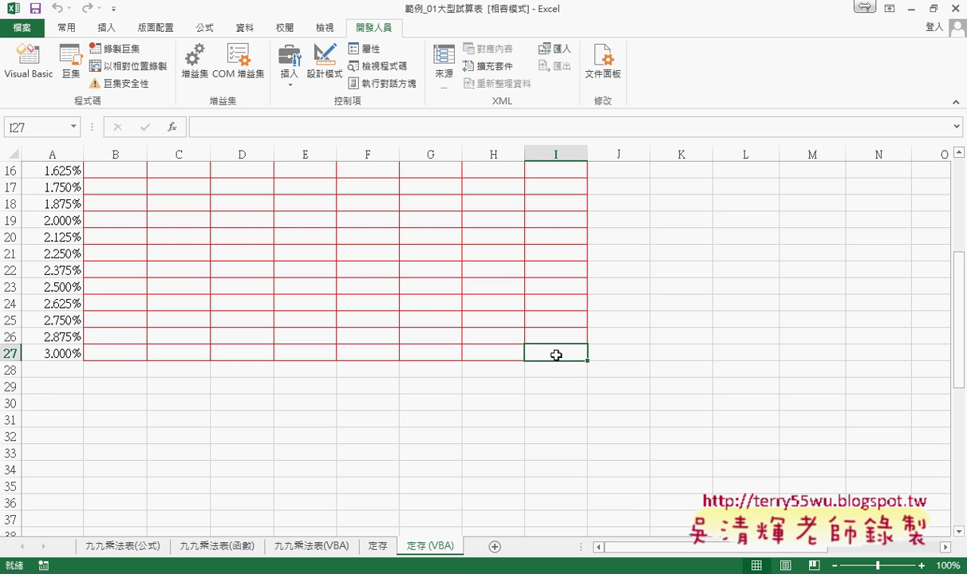
Jump between corner cells B4 and I27 to confirm the bordered range B4:I27.
{"action": "scroll", "coordinate": [556, 355], "scroll_direction": "up", "scroll_amount": 3}
{"action": "scroll", "coordinate": [556, 355], "scroll_direction": "up", "scroll_amount": 2}
{"action": "left_click", "coordinate": [108, 252]}
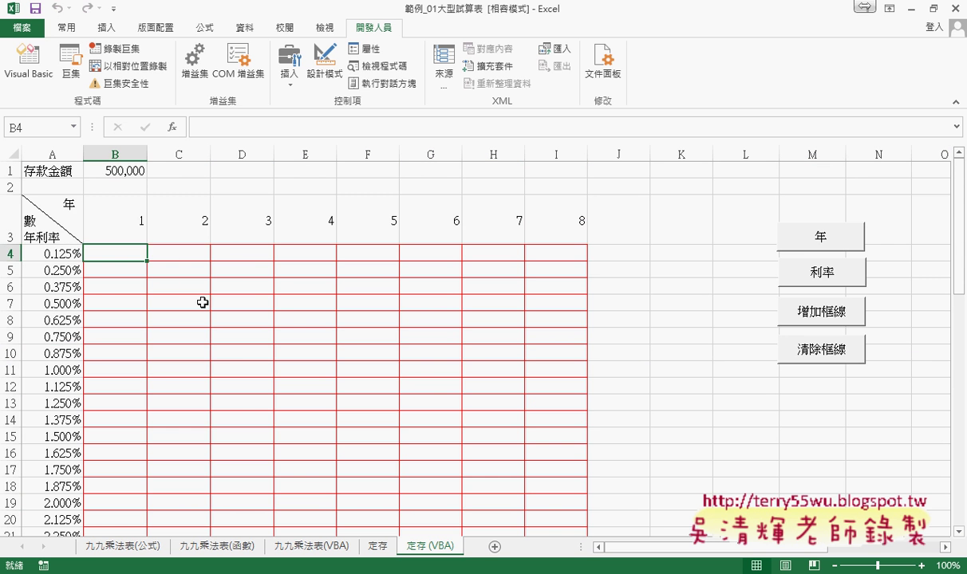
{"action": "scroll", "coordinate": [361, 359], "scroll_direction": "down", "scroll_amount": 4}
{"action": "scroll", "coordinate": [361, 358], "scroll_direction": "down", "scroll_amount": 2}
{"action": "left_click", "coordinate": [565, 302]}
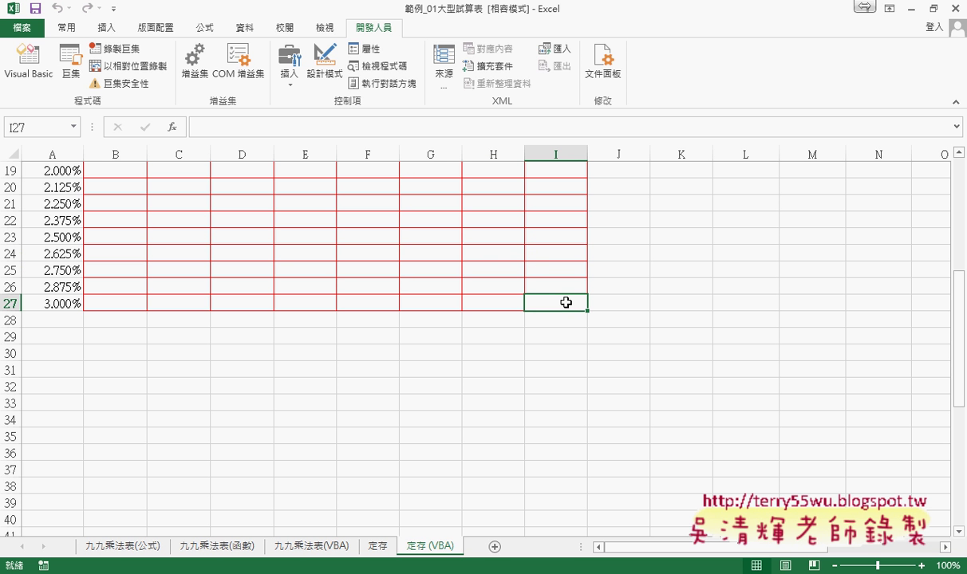
{"action": "scroll", "coordinate": [566, 303], "scroll_direction": "up", "scroll_amount": 3}
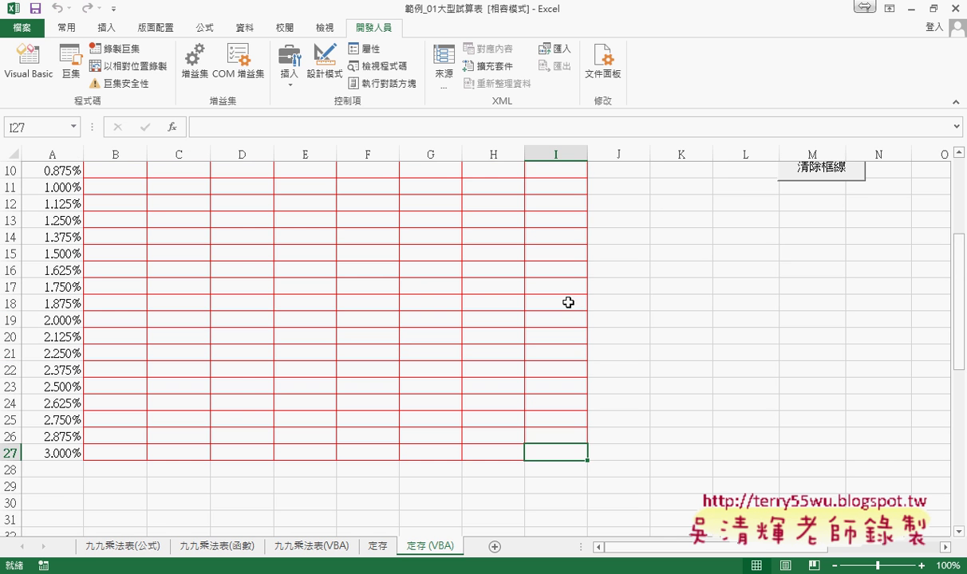
{"action": "scroll", "coordinate": [567, 302], "scroll_direction": "up", "scroll_amount": 1}
{"action": "scroll", "coordinate": [649, 276], "scroll_direction": "up", "scroll_amount": 1}
{"action": "right_click", "coordinate": [828, 225]}
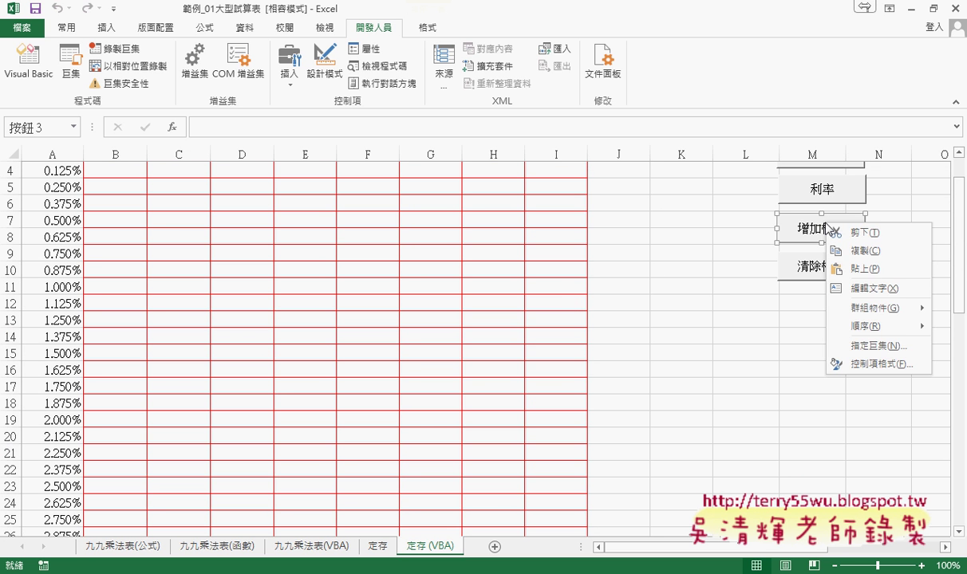
{"action": "left_click", "coordinate": [856, 347]}
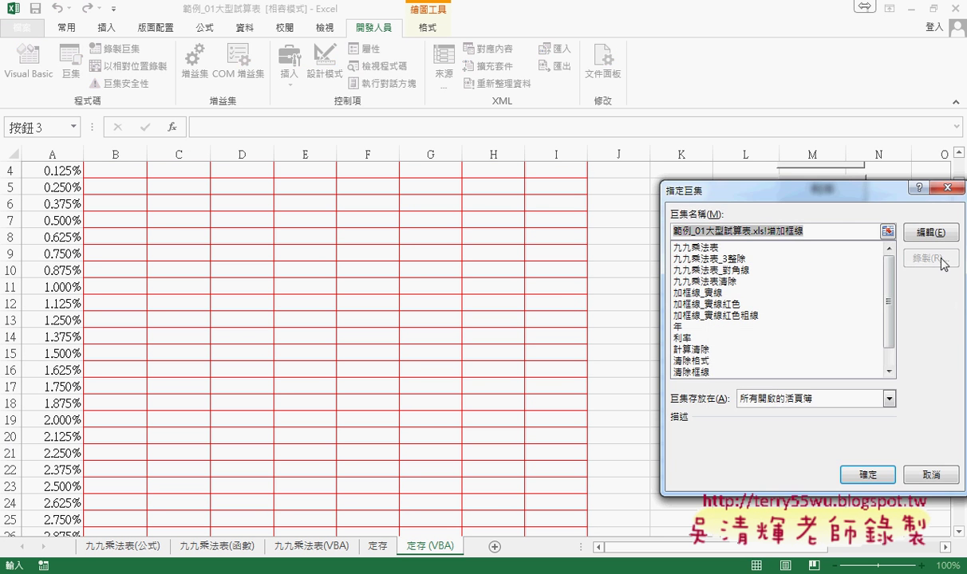
{"action": "left_click", "coordinate": [897, 227]}
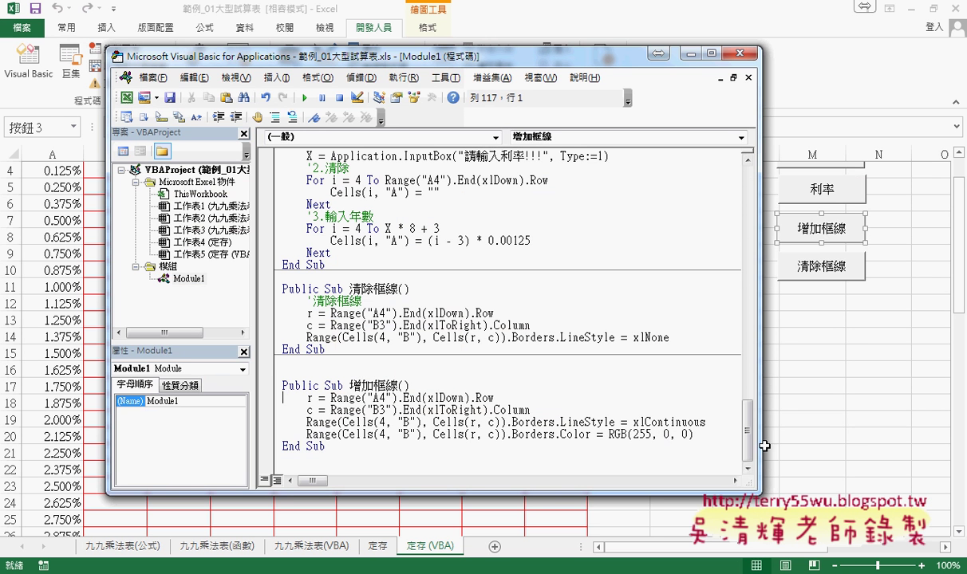
{"action": "left_click_drag", "start_coordinate": [752, 487], "coordinate": [850, 517]}
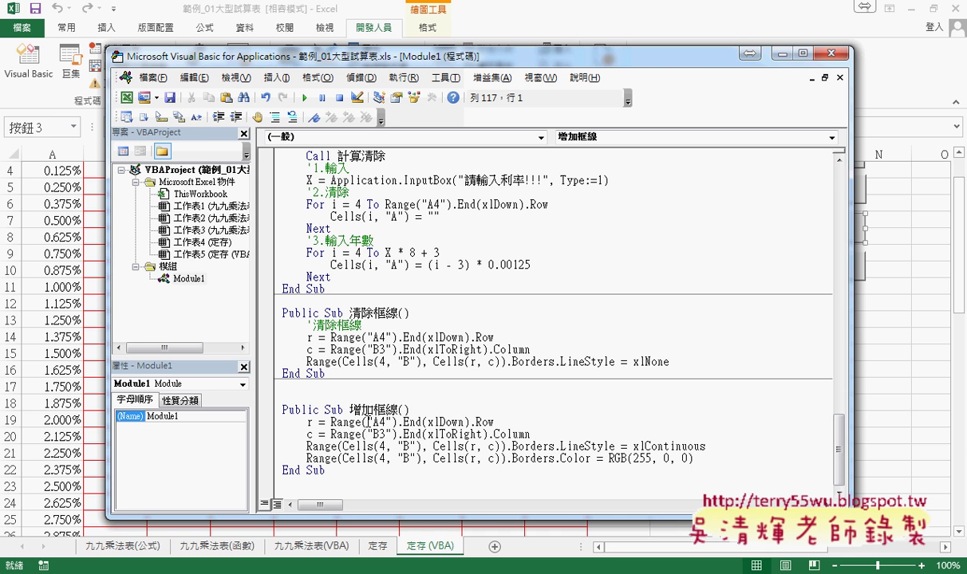
{"action": "left_click_drag", "start_coordinate": [331, 422], "coordinate": [508, 424]}
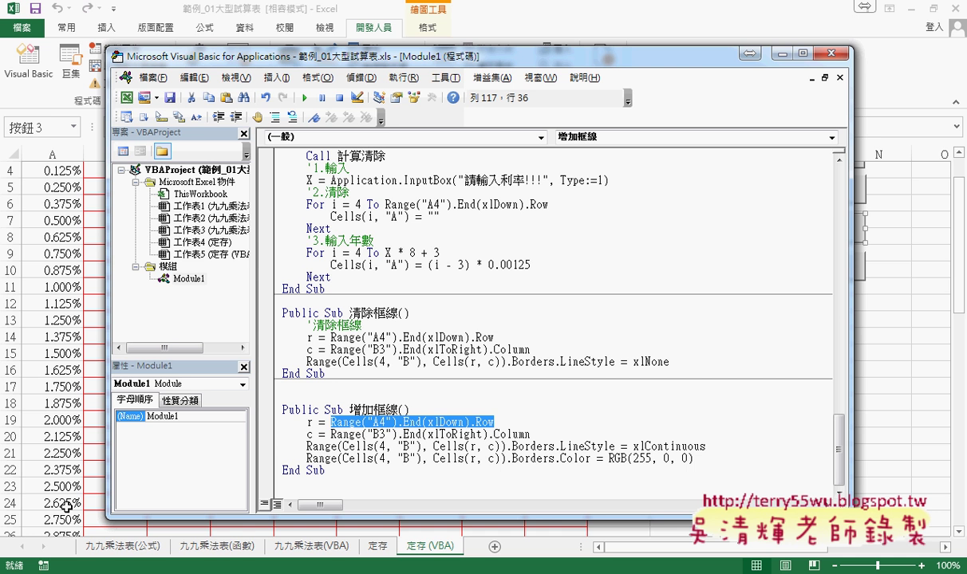
{"action": "left_click", "coordinate": [311, 422]}
{"action": "key", "text": "shift+Left"}
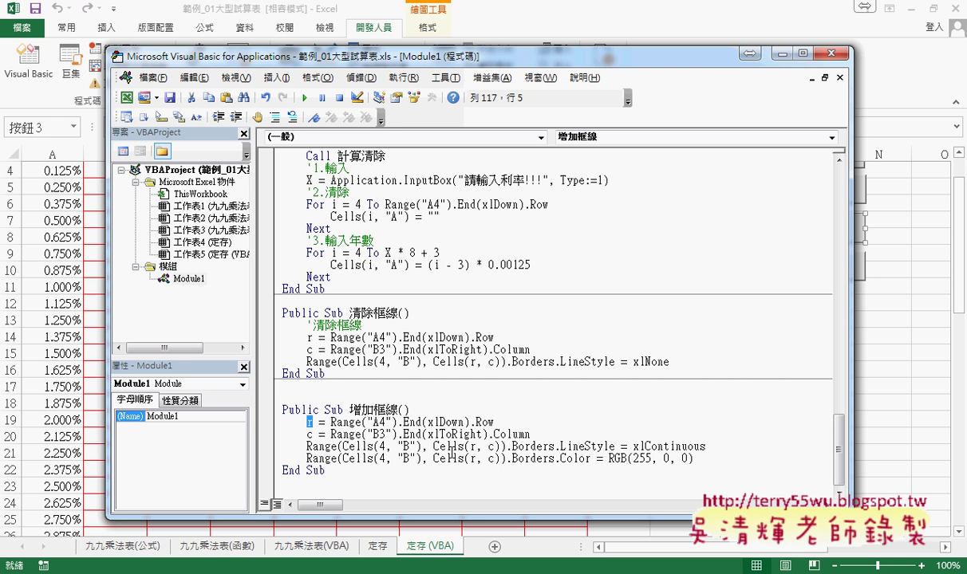
{"action": "left_click_drag", "start_coordinate": [530, 434], "coordinate": [341, 435]}
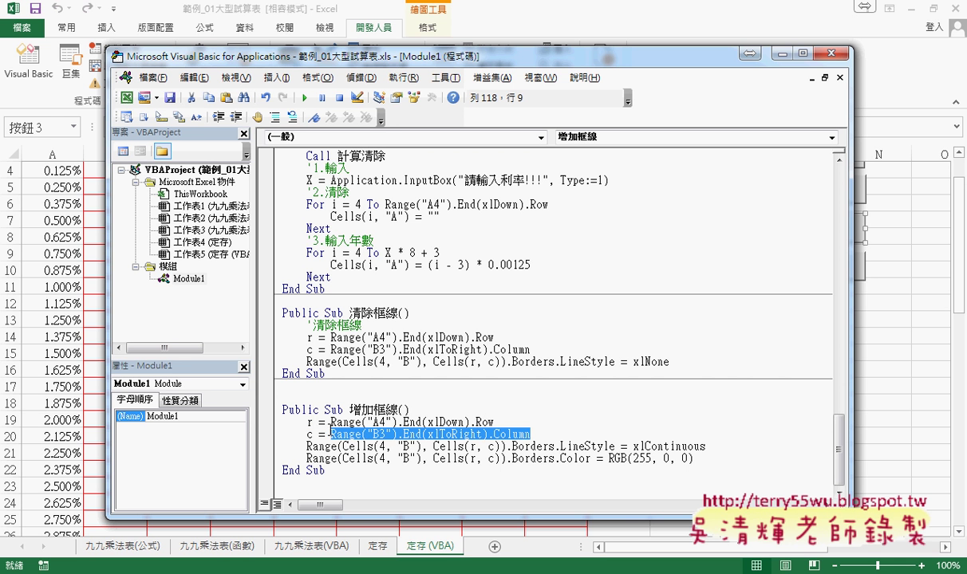
{"action": "left_click", "coordinate": [311, 435]}
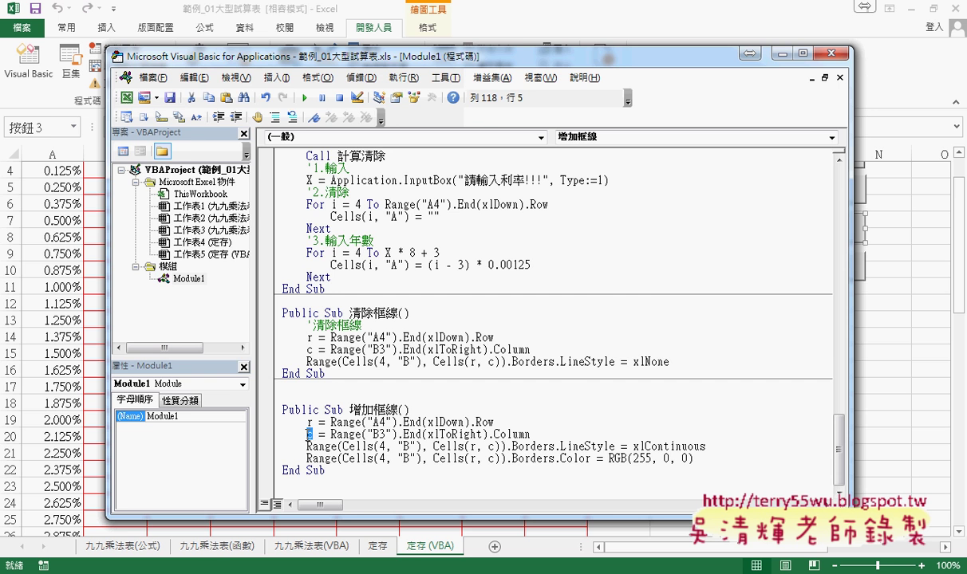
{"action": "left_click", "coordinate": [92, 235]}
Select B3 and move along row 3 to check the year headings 1 through 8.
{"action": "scroll", "coordinate": [93, 240], "scroll_direction": "up", "scroll_amount": 1}
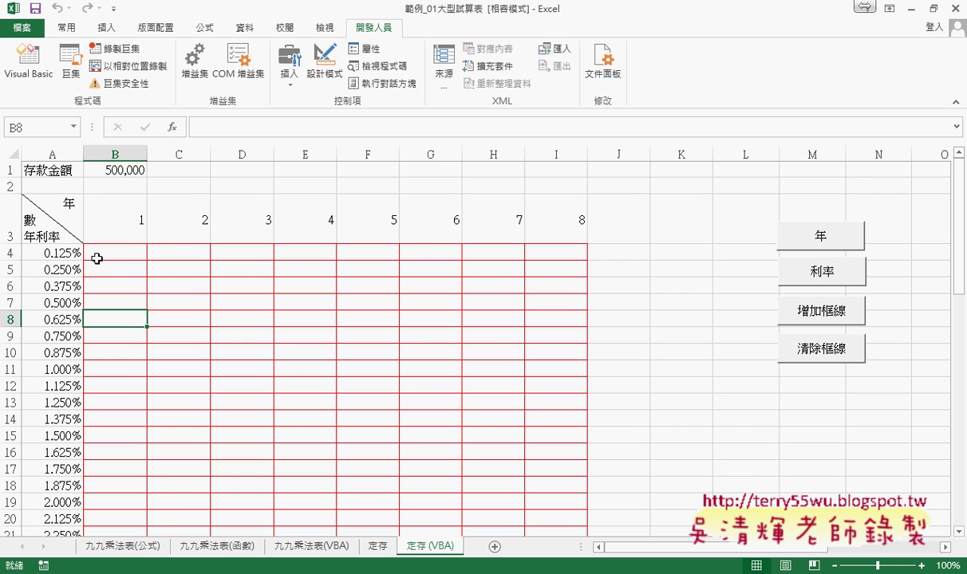
{"action": "left_click", "coordinate": [130, 216]}
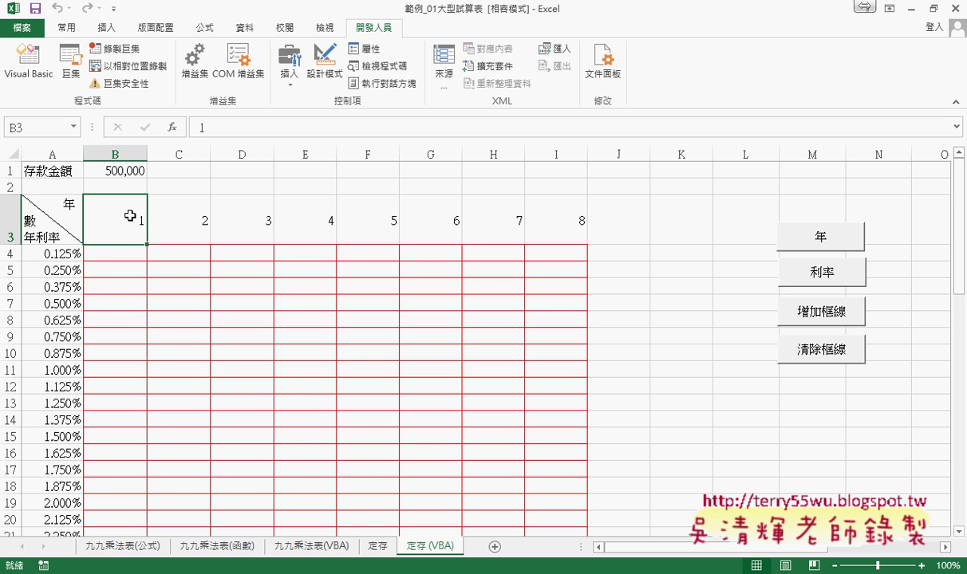
{"action": "key", "text": "Right"}
{"action": "key", "text": "Right"}
{"action": "key", "text": "Right"}
{"action": "key", "text": "Right"}
{"action": "key", "text": "Right"}
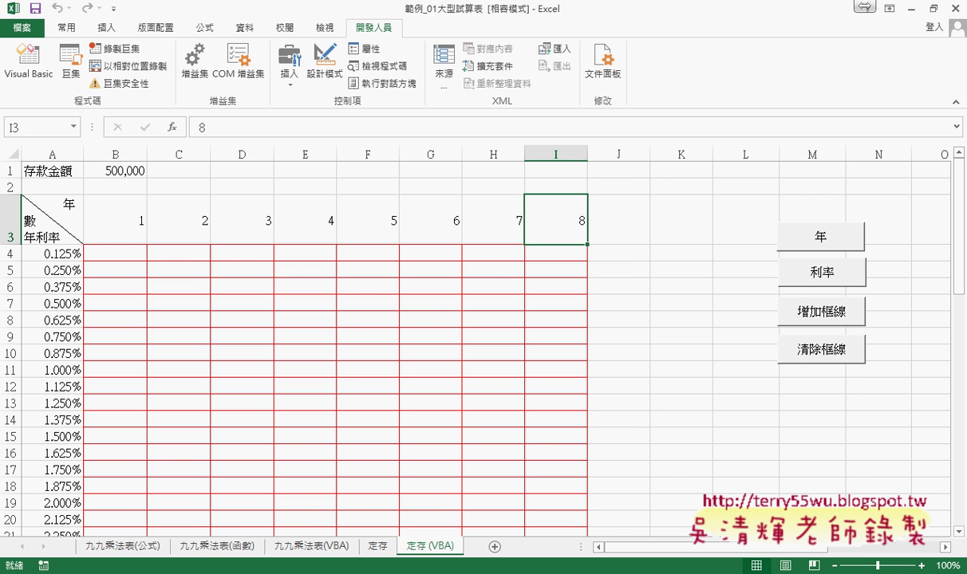
Strip the 清除框線 line's arguments after Range, removing stray quotes to leave just Range(.
{"action": "left_click", "coordinate": [329, 502]}
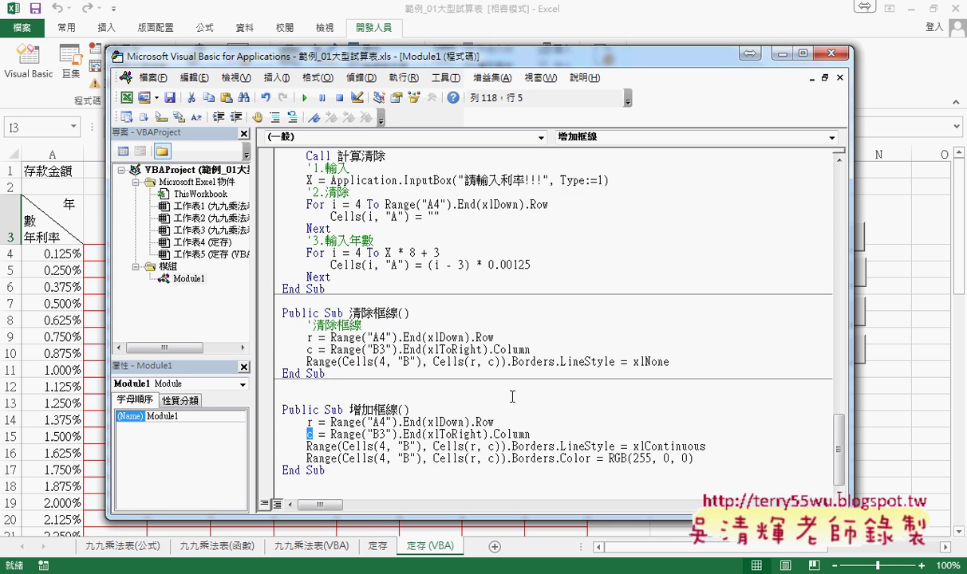
{"action": "left_click_drag", "start_coordinate": [307, 361], "coordinate": [749, 358]}
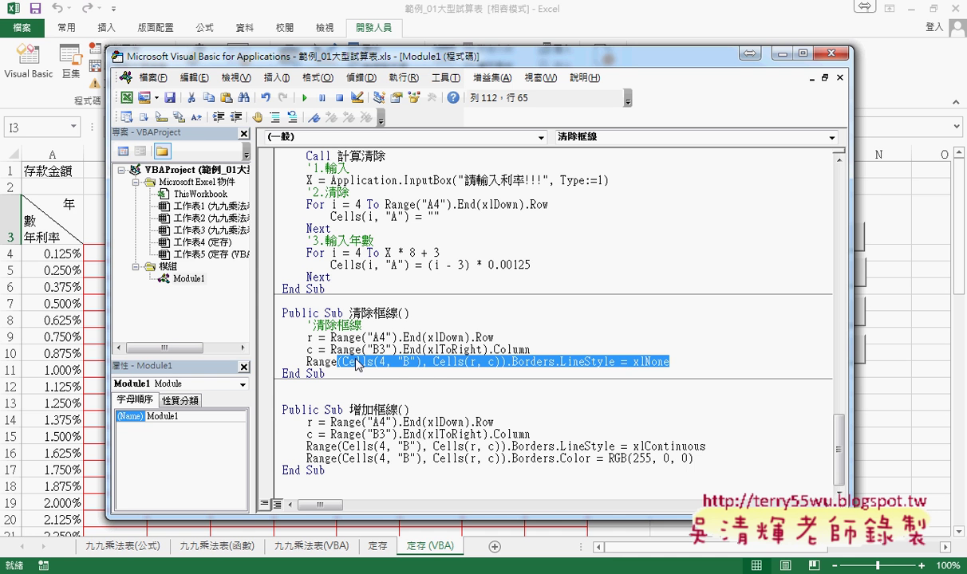
{"action": "type", "text": "(\""}
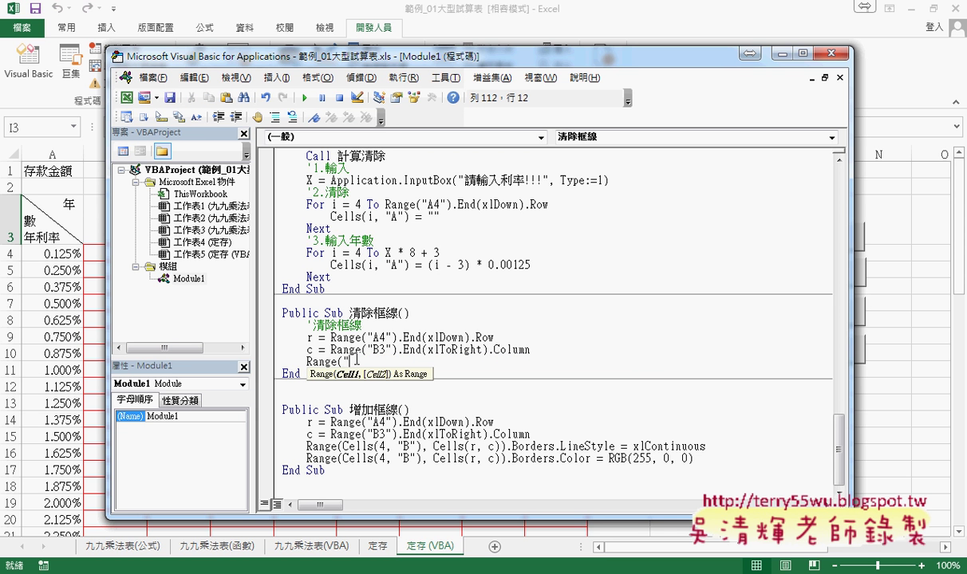
{"action": "type", "text": "\""}
{"action": "key", "text": "Left"}
{"action": "left_click_drag", "start_coordinate": [356, 361], "coordinate": [347, 360]}
{"action": "key", "text": "Delete"}
{"action": "left_click_drag", "start_coordinate": [413, 62], "coordinate": [540, 58]}
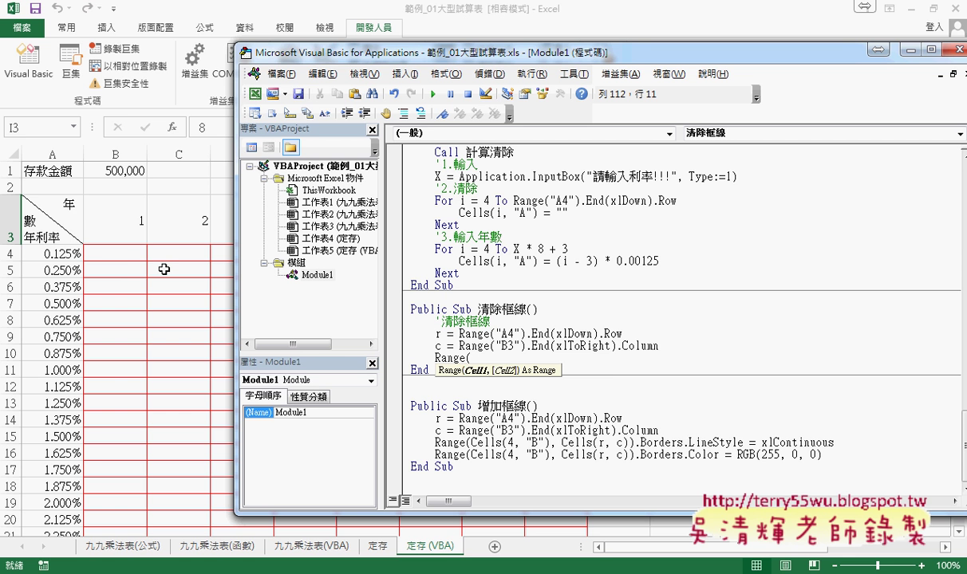
Retype the arguments as Cells(4,"B"), Cells(r,c)).Borders.LineStyle using autocomplete suggestions.
{"action": "type", "text": "cell"}
{"action": "type", "text": "s("}
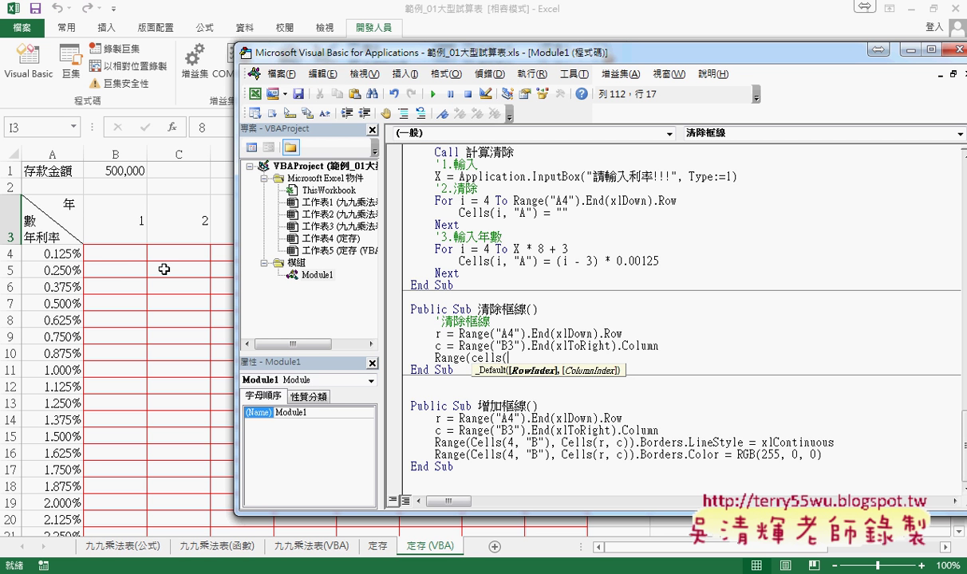
{"action": "type", "text": "4,\""}
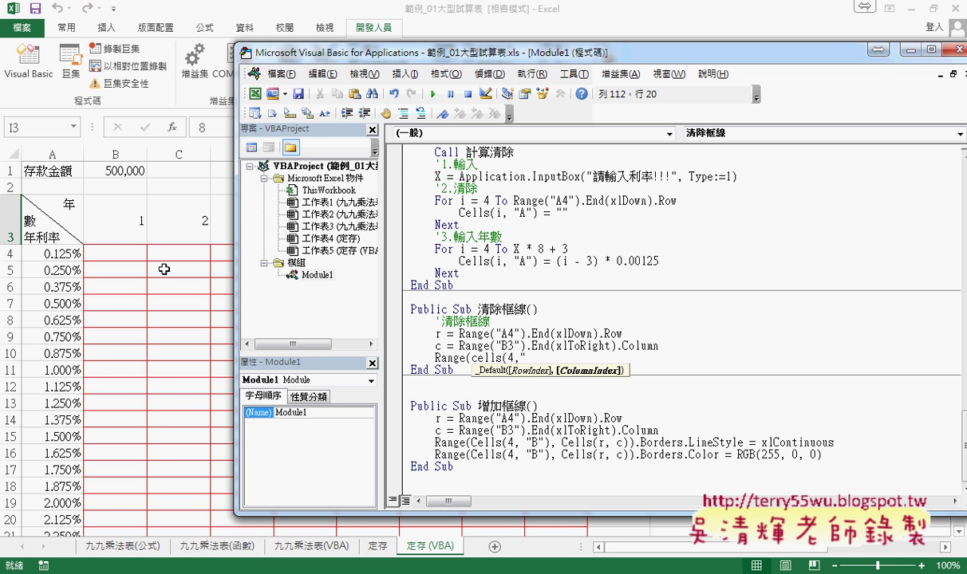
{"action": "type", "text": "B\")"}
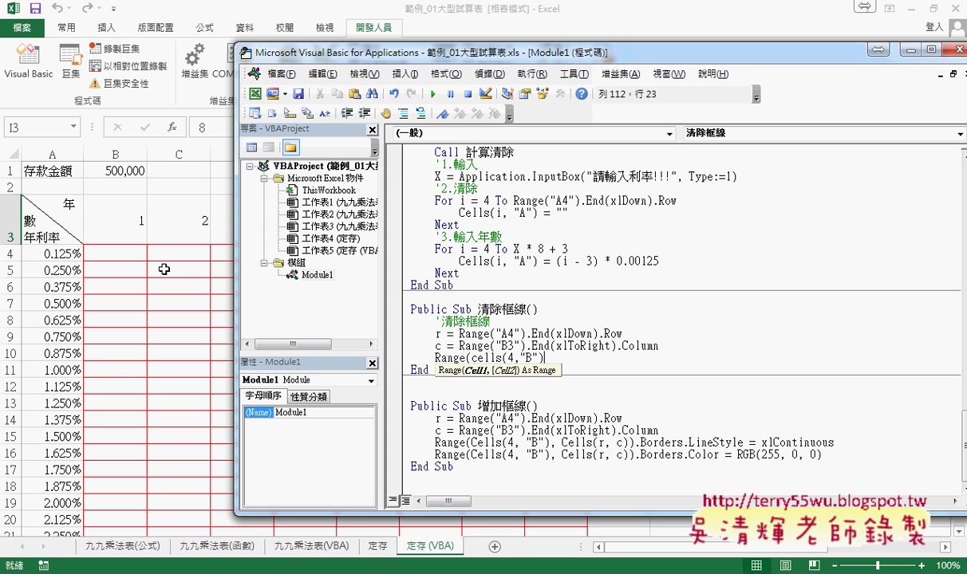
{"action": "type", "text": ","}
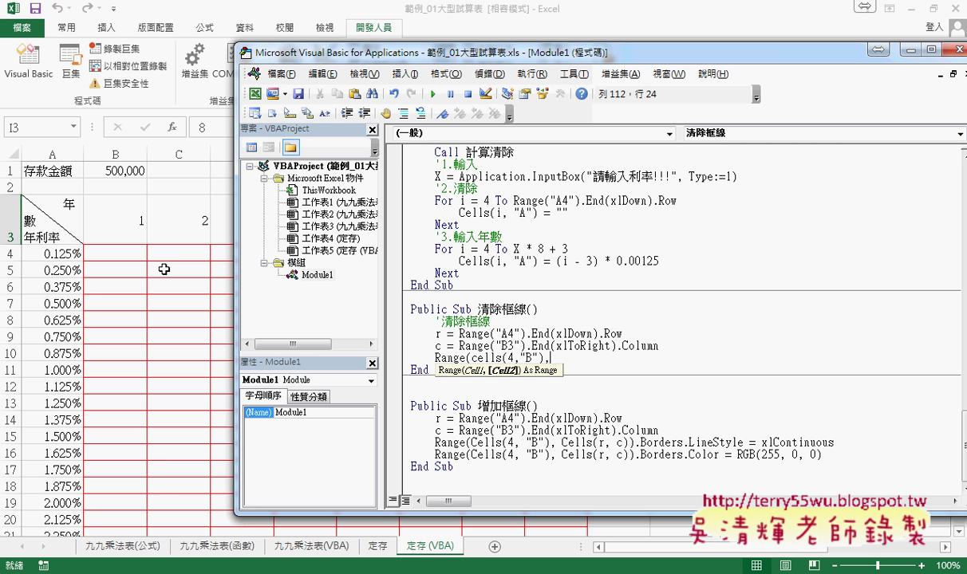
{"action": "type", "text": "cell"}
{"action": "type", "text": "s("}
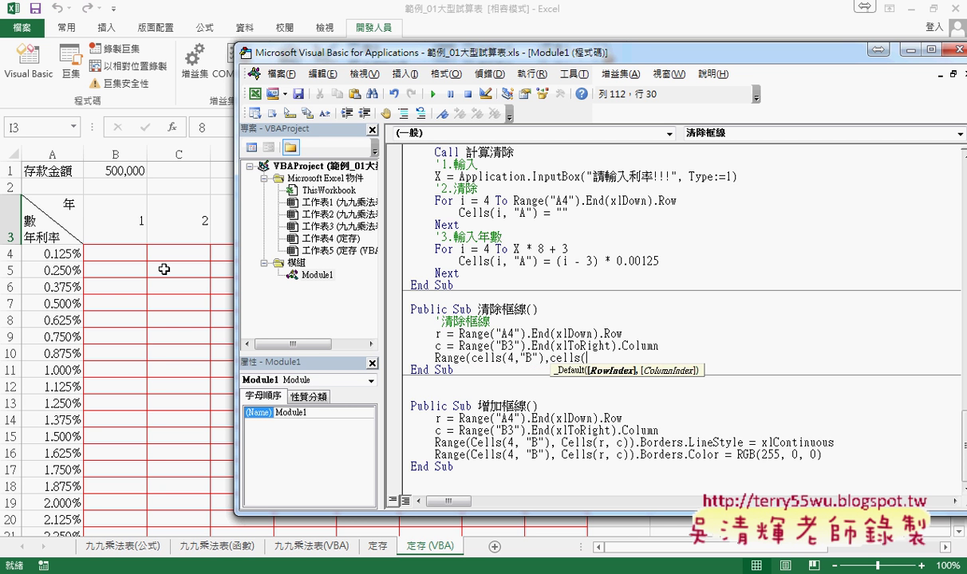
{"action": "type", "text": "r"}
{"action": "type", "text": ",c"}
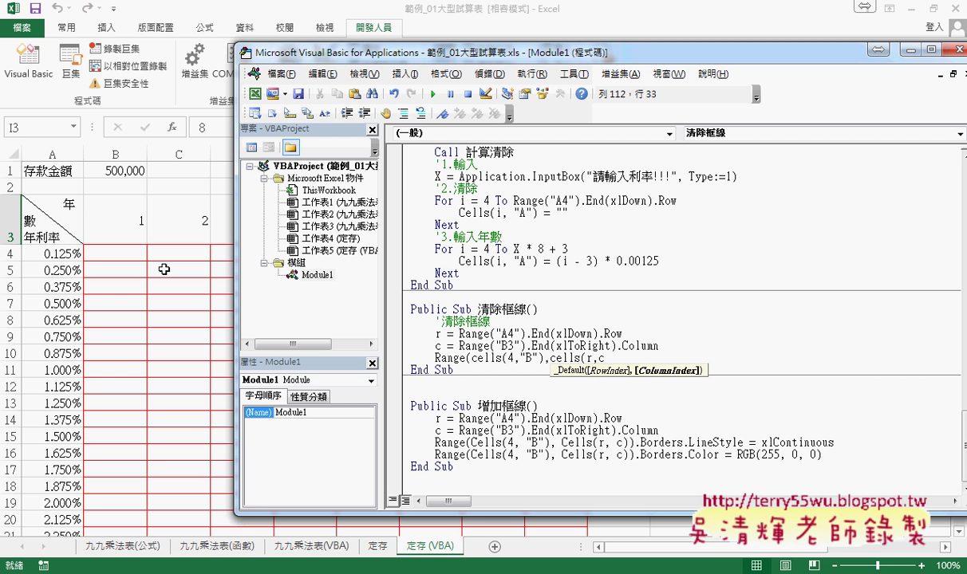
{"action": "type", "text": ")."}
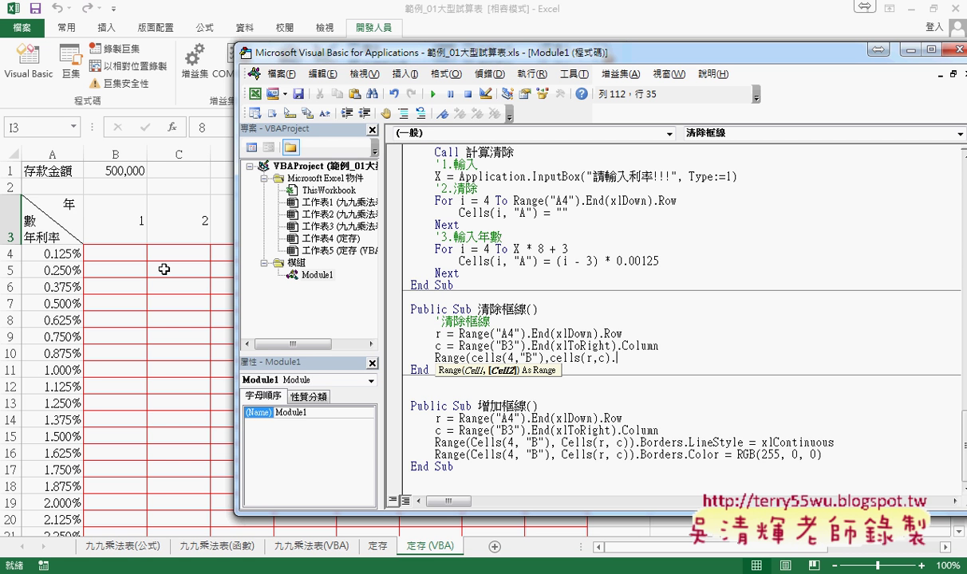
{"action": "type", "text": "b"}
{"action": "key", "text": "BackSpace"}
{"action": "key", "text": "BackSpace"}
{"action": "type", "text": ")"}
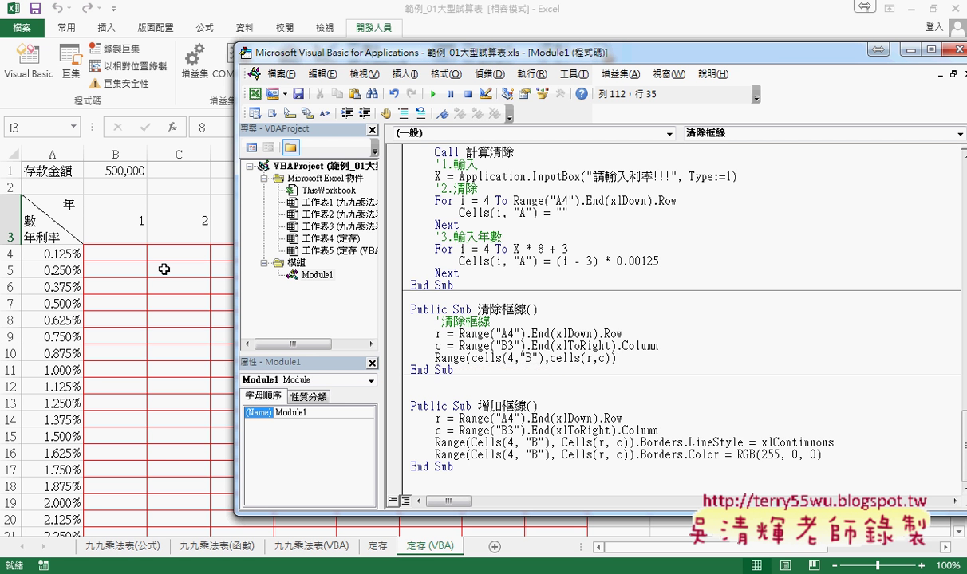
{"action": "type", "text": "."}
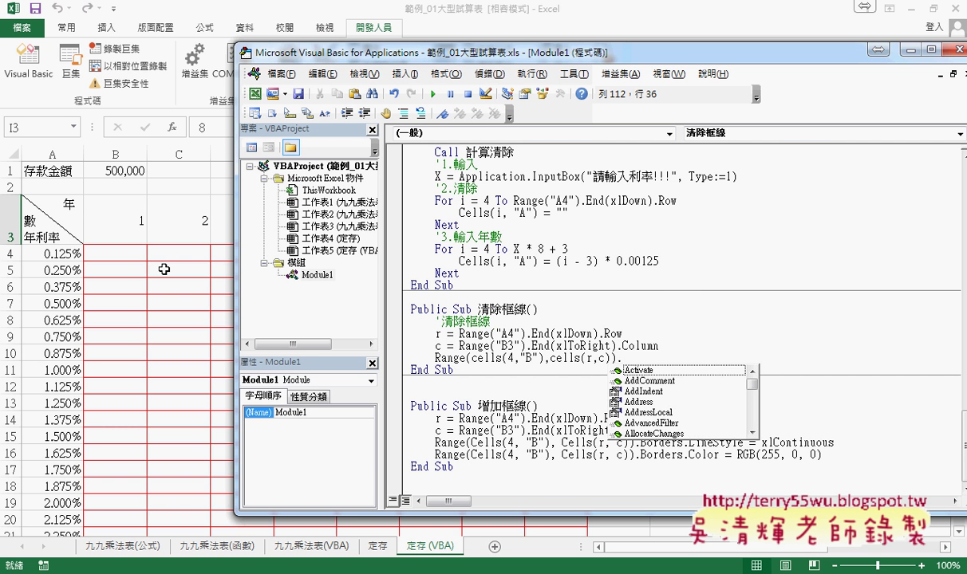
{"action": "type", "text": "b"}
{"action": "key", "text": "Down"}
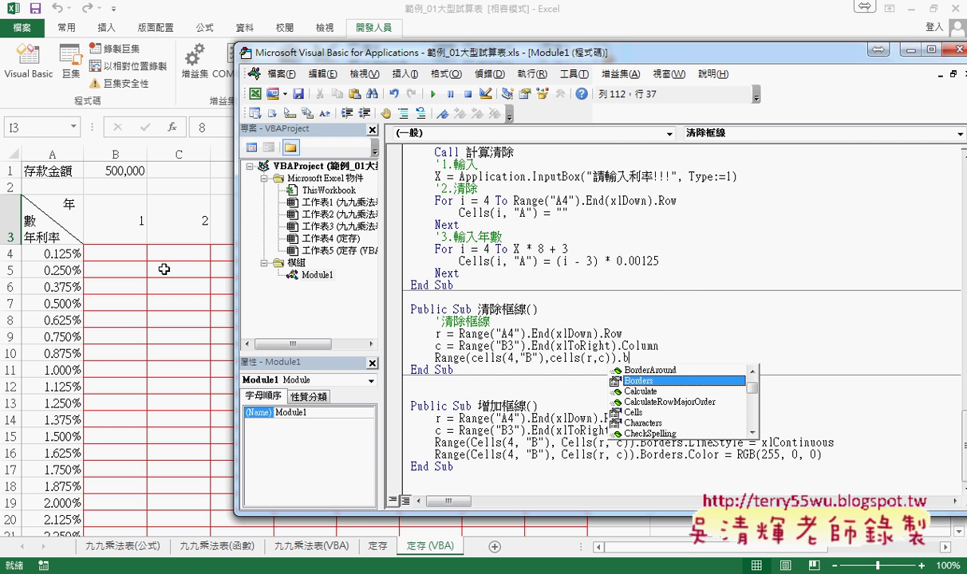
{"action": "key", "text": "Tab"}
{"action": "type", "text": "."}
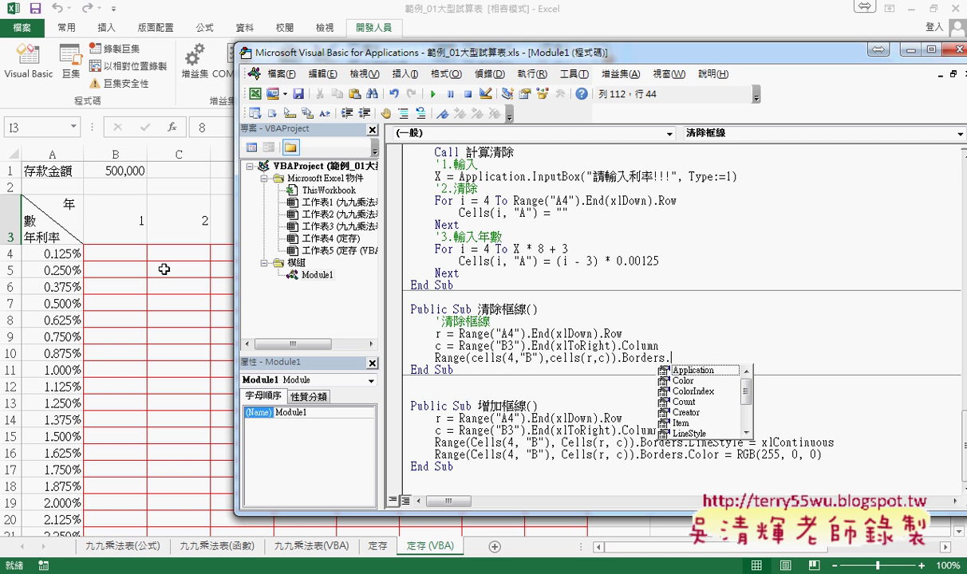
{"action": "key", "text": "Down"}
{"action": "key", "text": "Down"}
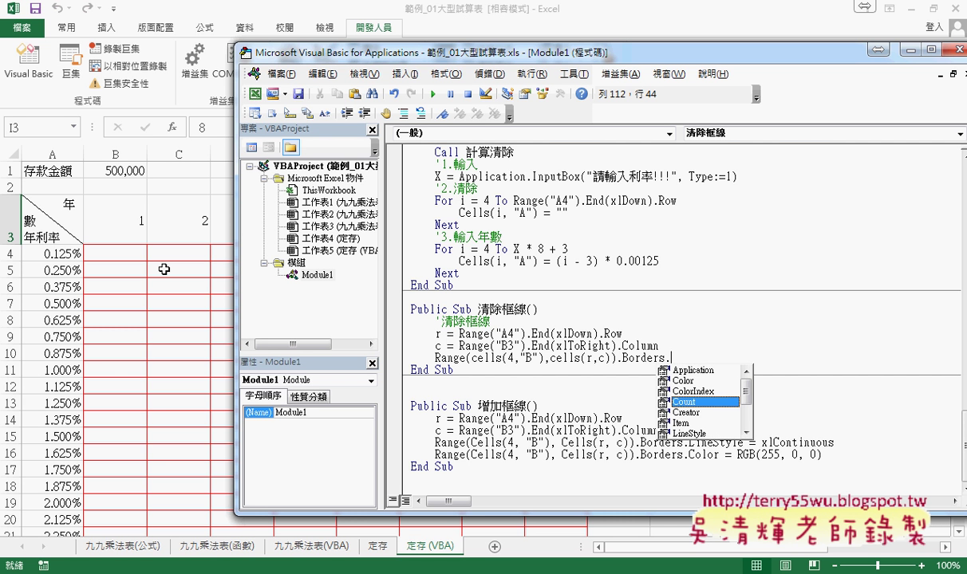
{"action": "key", "text": "Down"}
{"action": "key", "text": "Down"}
{"action": "key", "text": "Down"}
{"action": "key", "text": "Down"}
{"action": "key", "text": "space"}
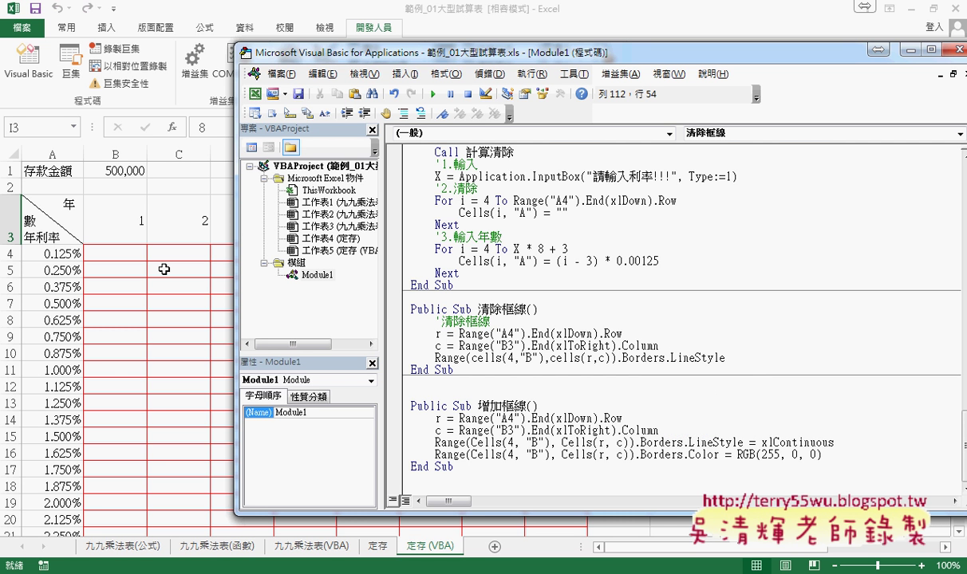
Undo the edits to restore Range(Cells(4, "B"), Cells(r, c)).Borders.LineStyle = xlNone.
{"action": "key", "text": "BackSpace"}
{"action": "key", "text": "BackSpace"}
{"action": "key", "text": "BackSpace"}
{"action": "key", "text": "BackSpace"}
{"action": "key", "text": "BackSpace"}
{"action": "key", "text": "BackSpace"}
{"action": "key", "text": "BackSpace"}
{"action": "key", "text": "BackSpace"}
{"action": "key", "text": "ctrl+z"}
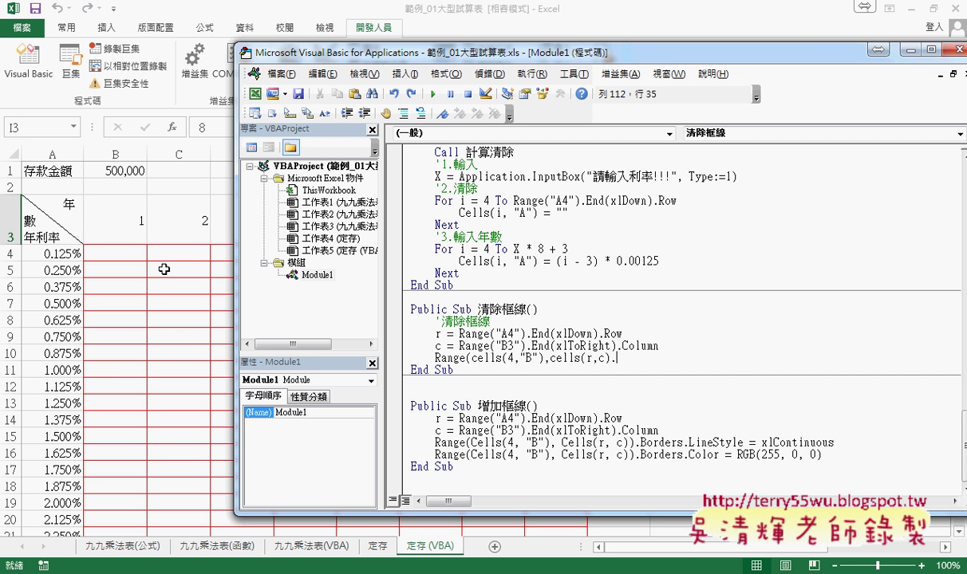
{"action": "key", "text": "ctrl+z"}
{"action": "key", "text": "ctrl+z"}
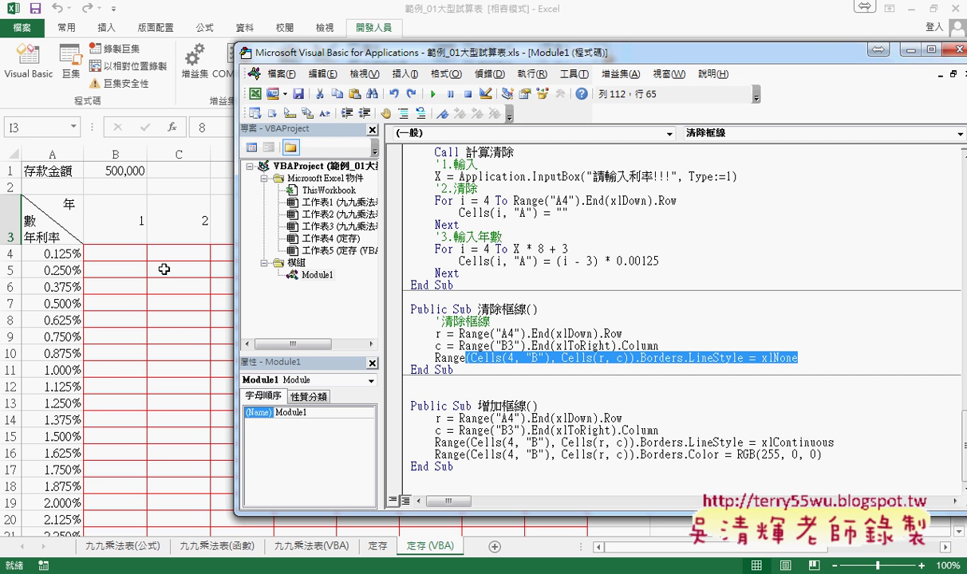
{"action": "left_click", "coordinate": [822, 359]}
{"action": "key", "text": "ctrl+shift+Left"}
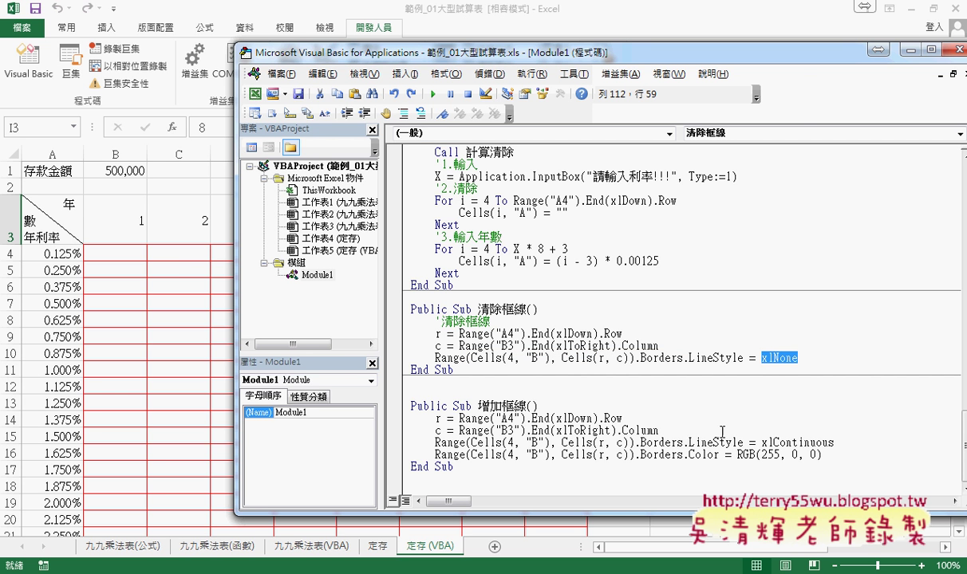
{"action": "left_click_drag", "start_coordinate": [634, 443], "coordinate": [514, 430]}
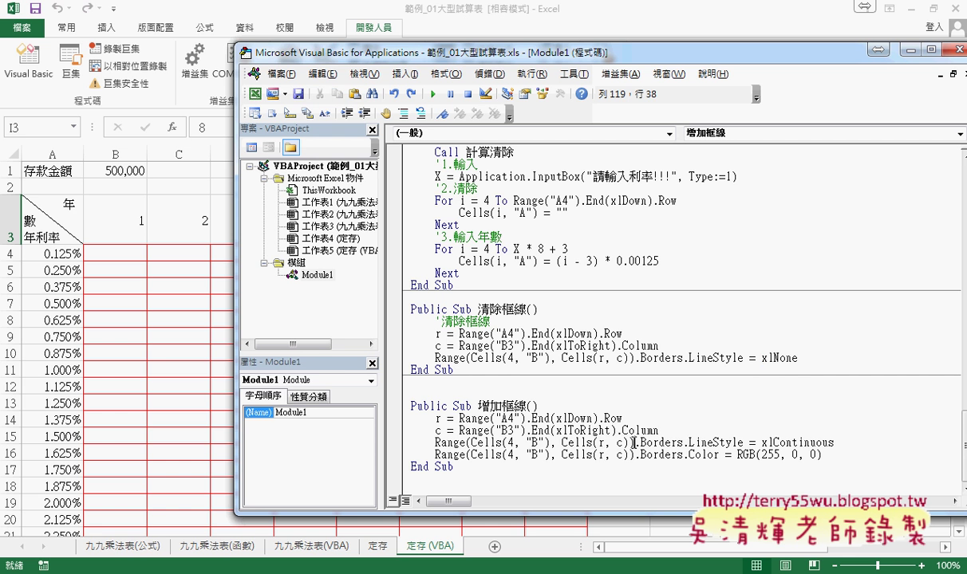
{"action": "left_click_drag", "start_coordinate": [635, 442], "coordinate": [479, 443]}
{"action": "left_click_drag", "start_coordinate": [634, 455], "coordinate": [483, 458]}
{"action": "key", "text": "shift+Left"}
{"action": "key", "text": "shift+Left"}
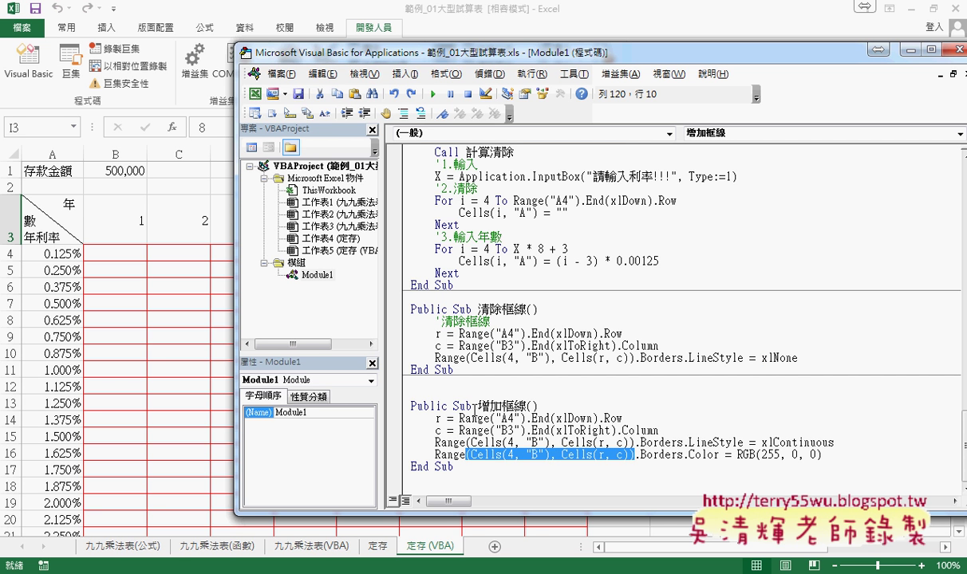
{"action": "left_click_drag", "start_coordinate": [434, 333], "coordinate": [664, 348]}
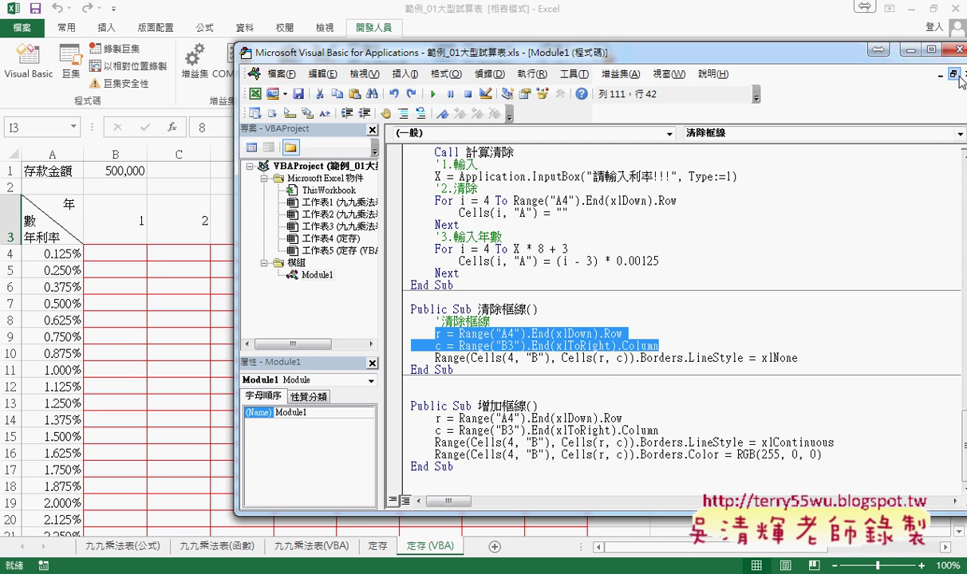
Minimize the VBA editor and select empty cell K6 on the 定存 (VBA) sheet.
{"action": "left_click", "coordinate": [908, 50]}
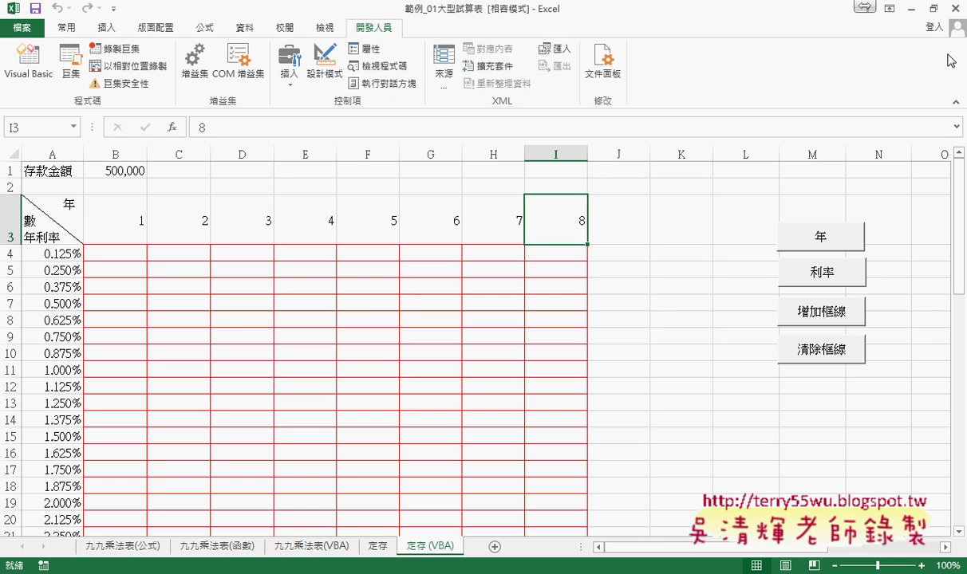
{"action": "left_click", "coordinate": [694, 281]}
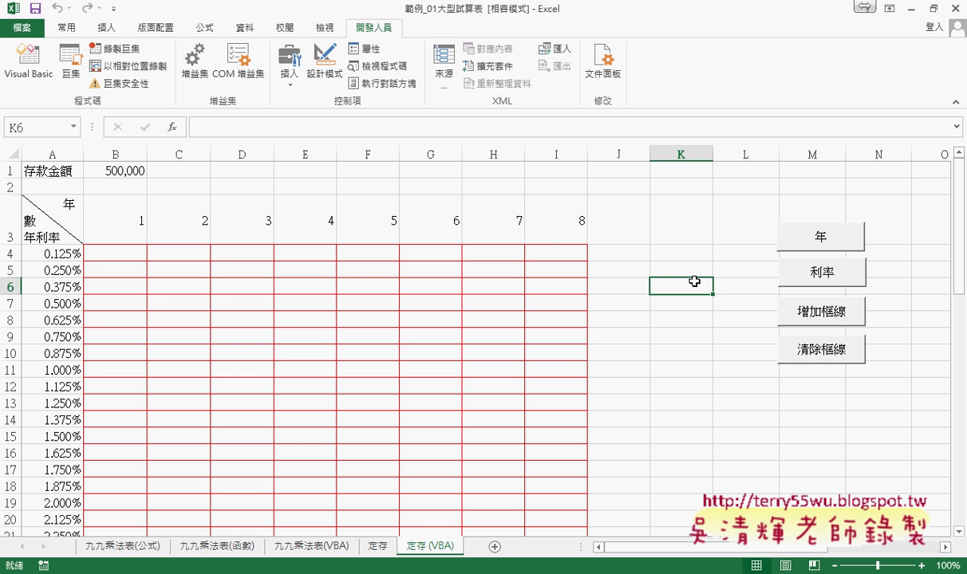
Close Excel, choosing 儲存 to save the workbook changes.
{"action": "left_click", "coordinate": [954, 8]}
{"action": "left_click", "coordinate": [405, 328]}
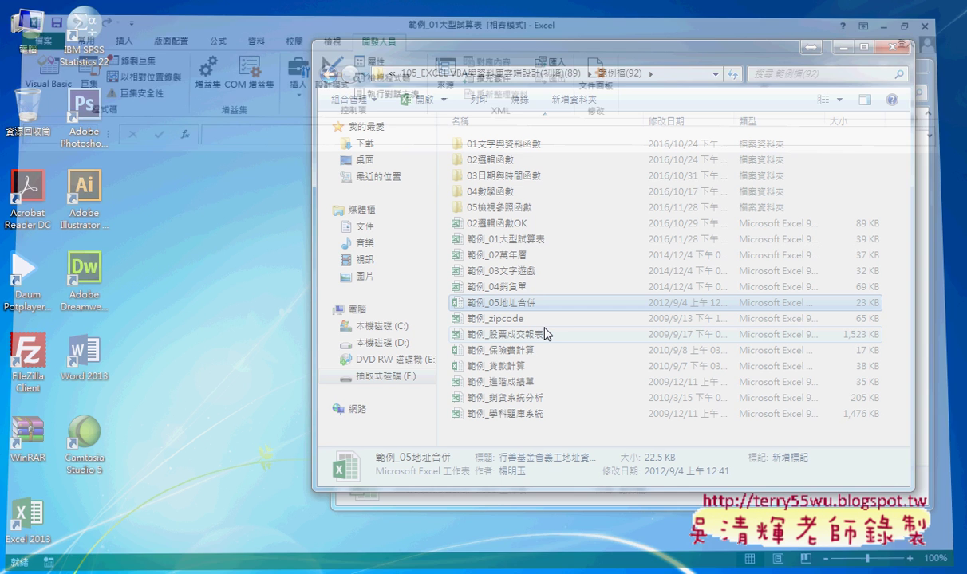